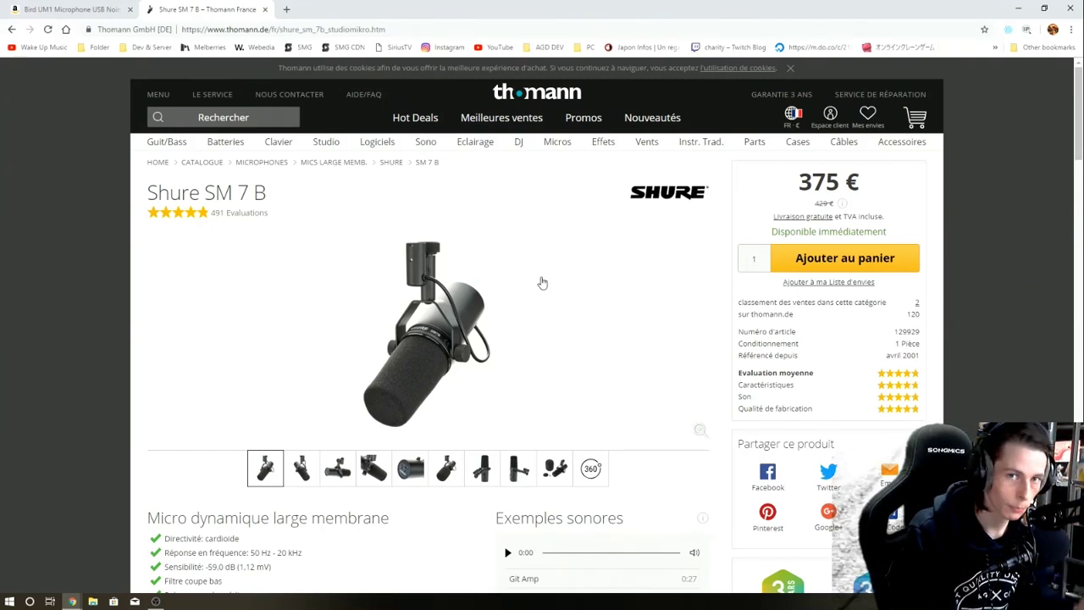
# - Minimize the browser to switch to OBS and start a recording
pyautogui.hotkey('ctrl', 'Tab')
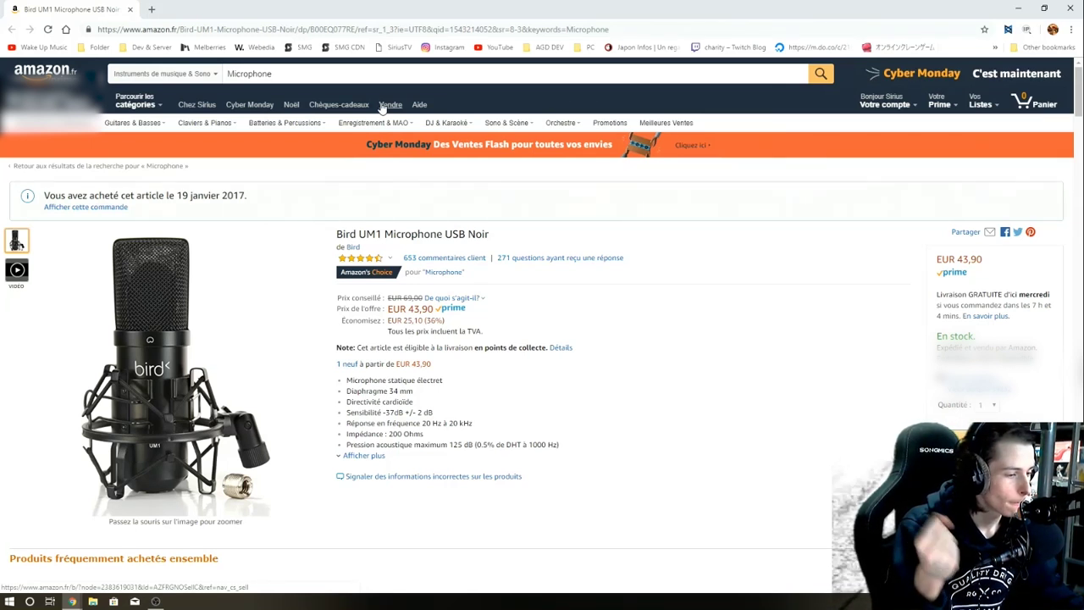
pyautogui.click(1018, 9)
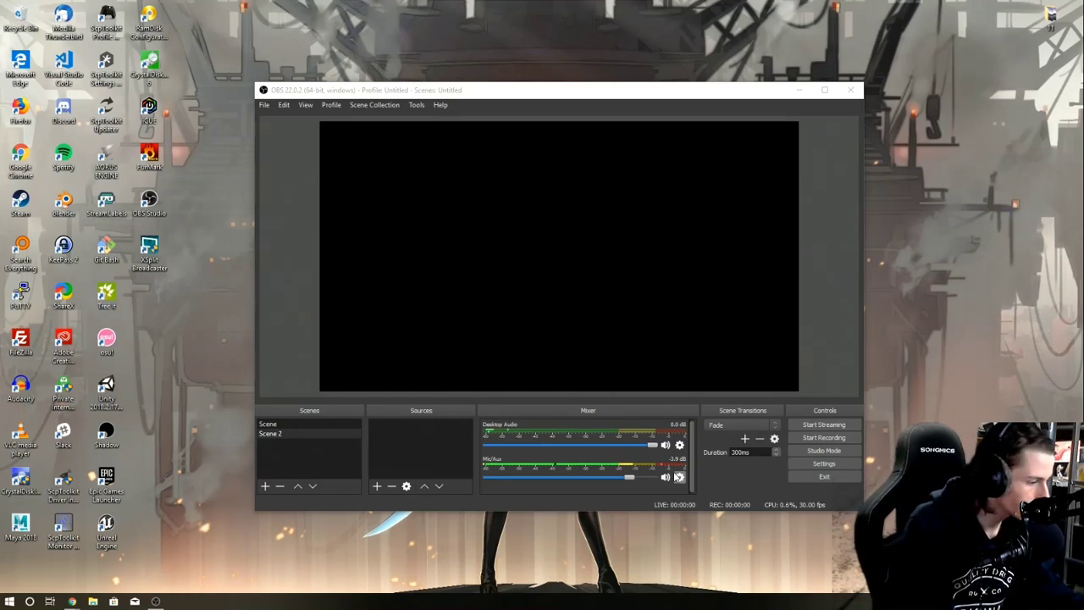
pyautogui.click(679, 477)
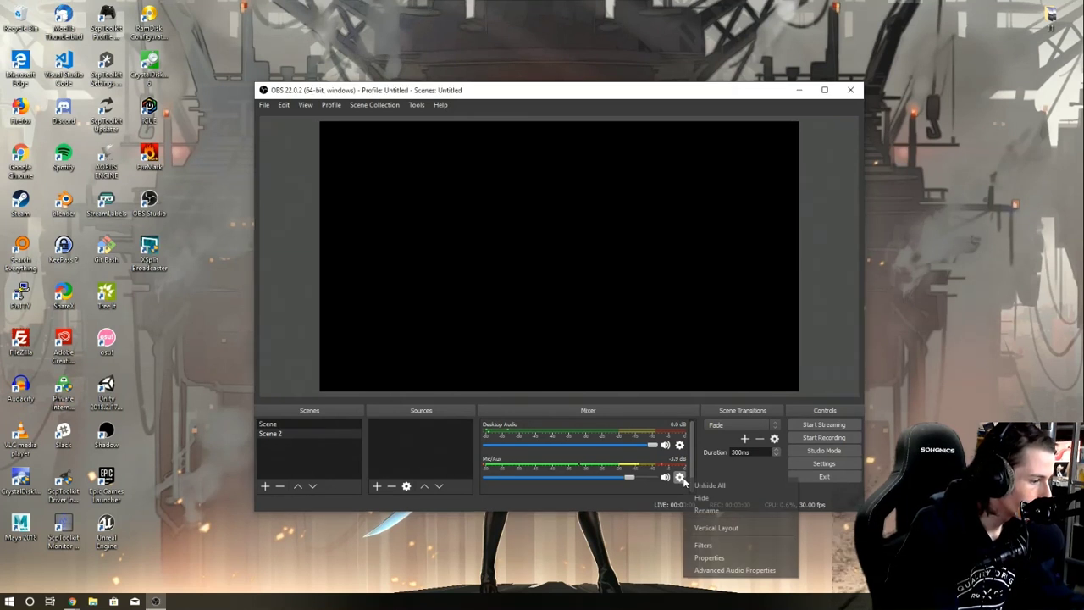
pyautogui.click(584, 508)
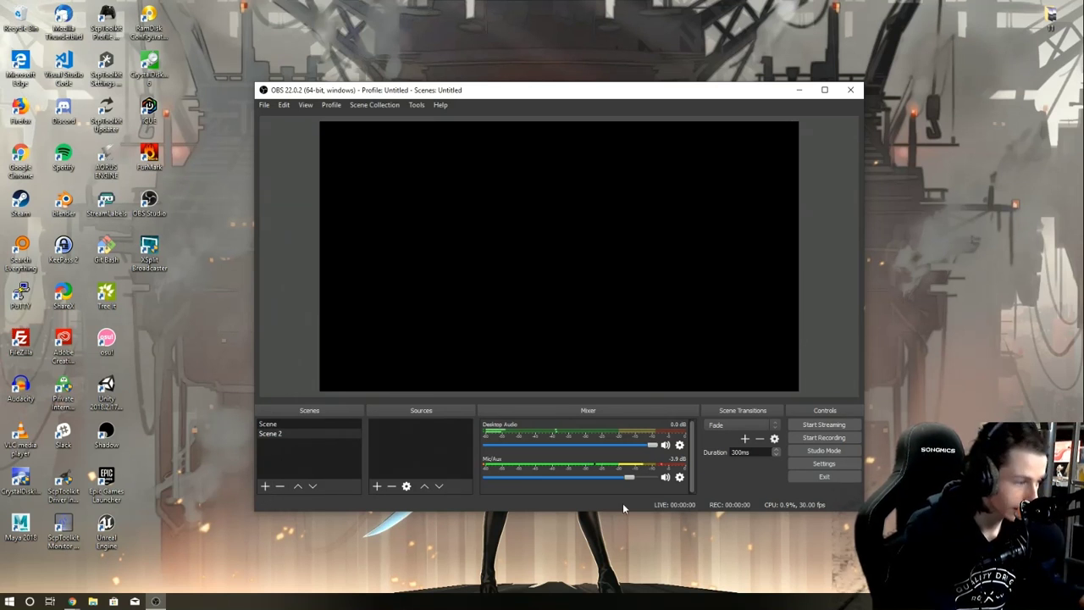
pyautogui.click(826, 437)
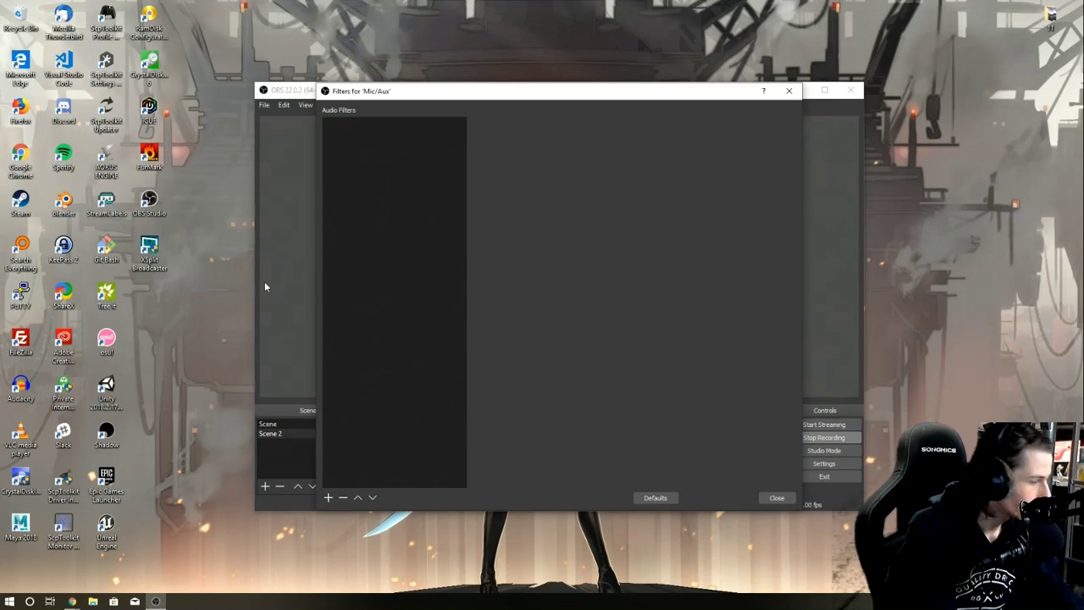
# - Add a Compressor filter and a Noise Gate filter to the Mic/Aux source, both switched off
pyautogui.click(329, 497)
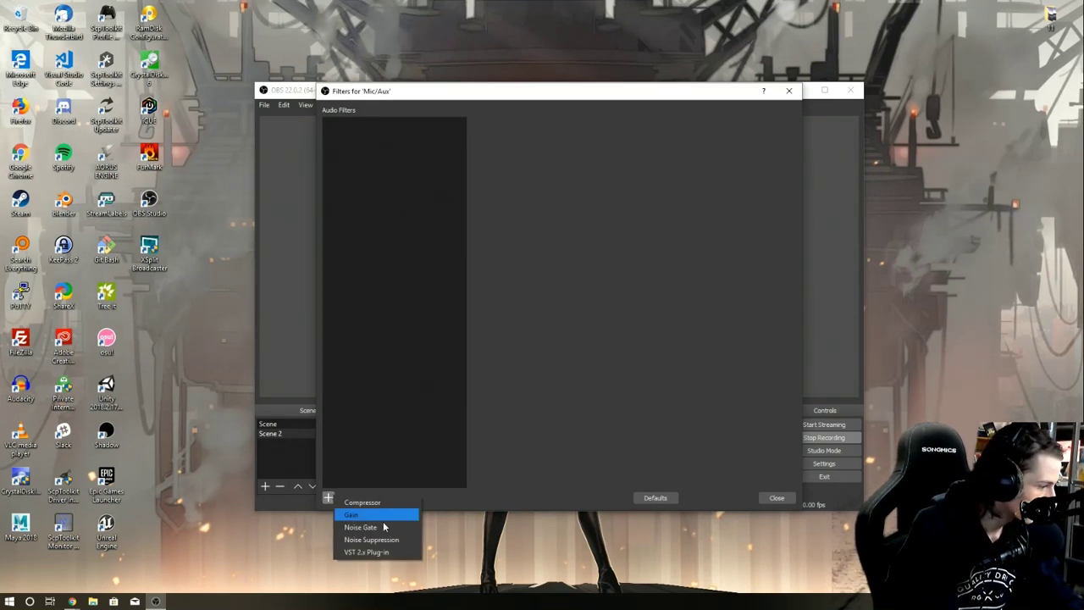
pyautogui.click(372, 503)
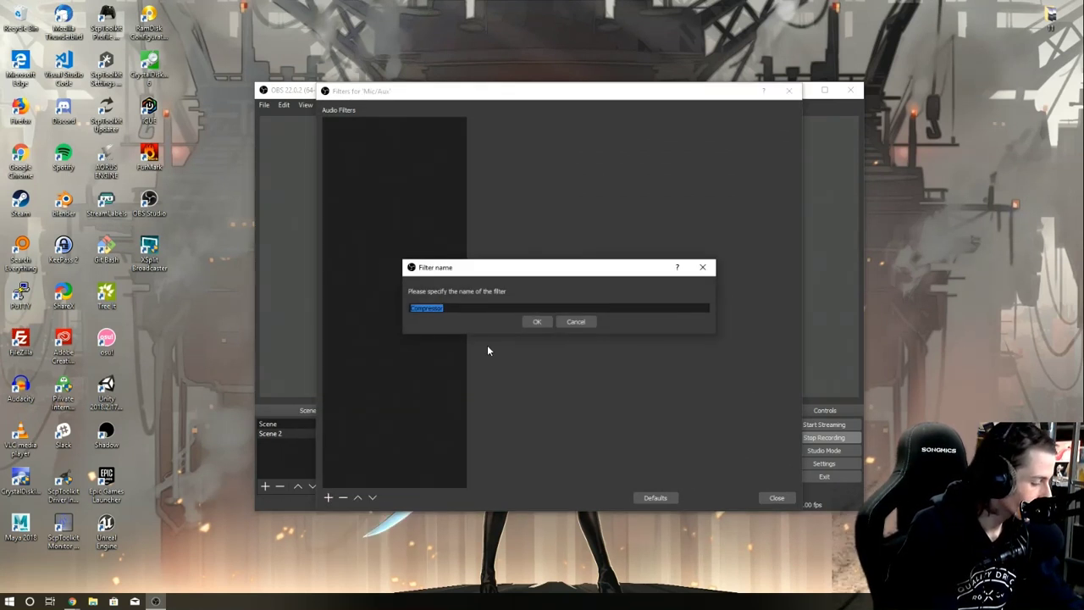
pyautogui.click(533, 322)
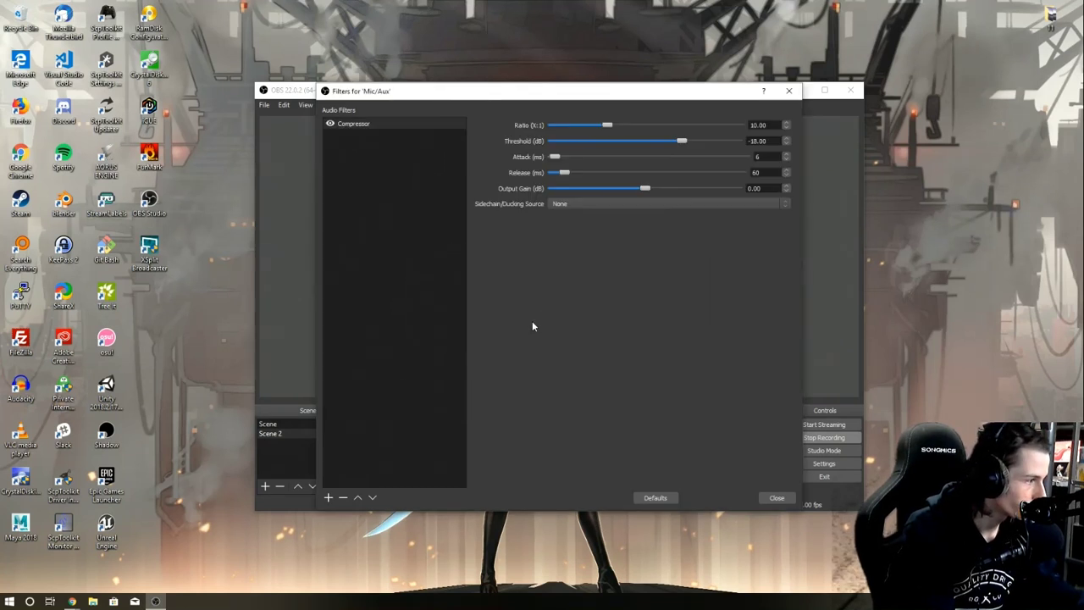
pyautogui.click(328, 497)
pyautogui.click(371, 530)
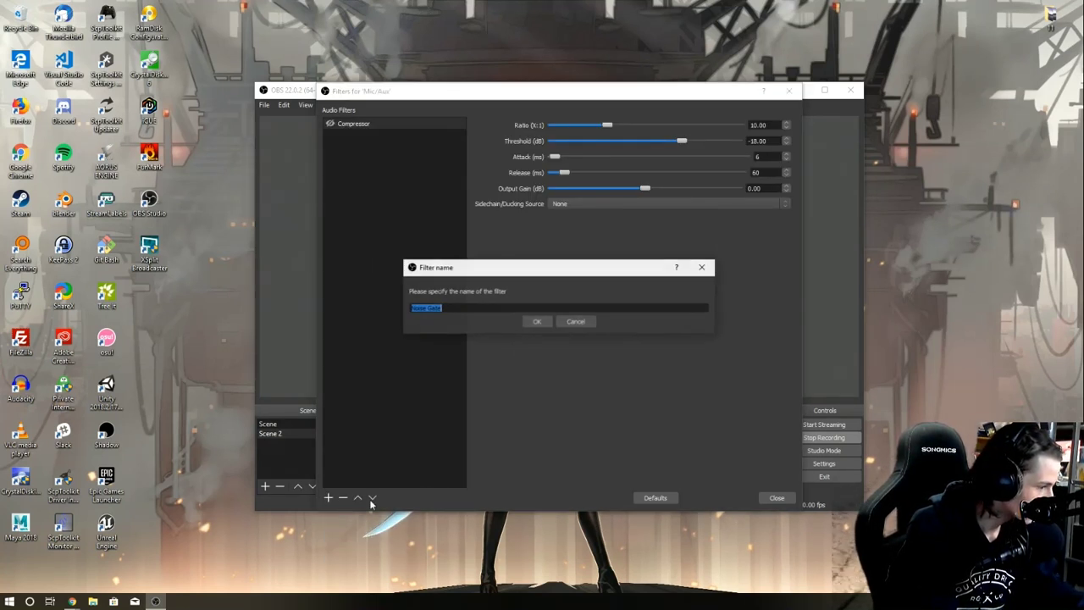
pyautogui.click(536, 322)
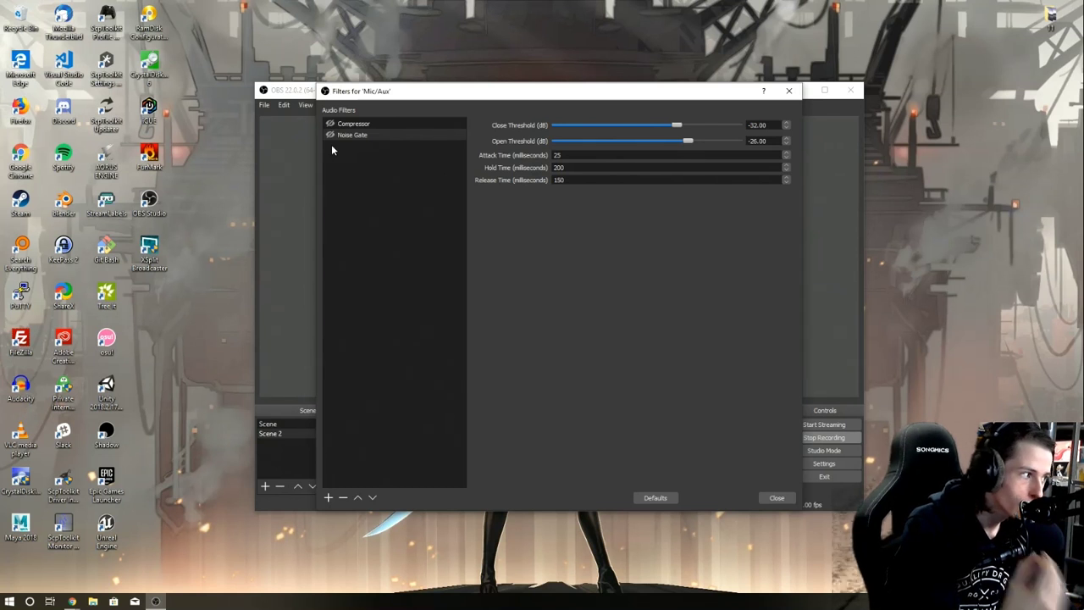
# - Add a Noise Suppression filter to the Mic/Aux source, keeping its default name
pyautogui.click(329, 497)
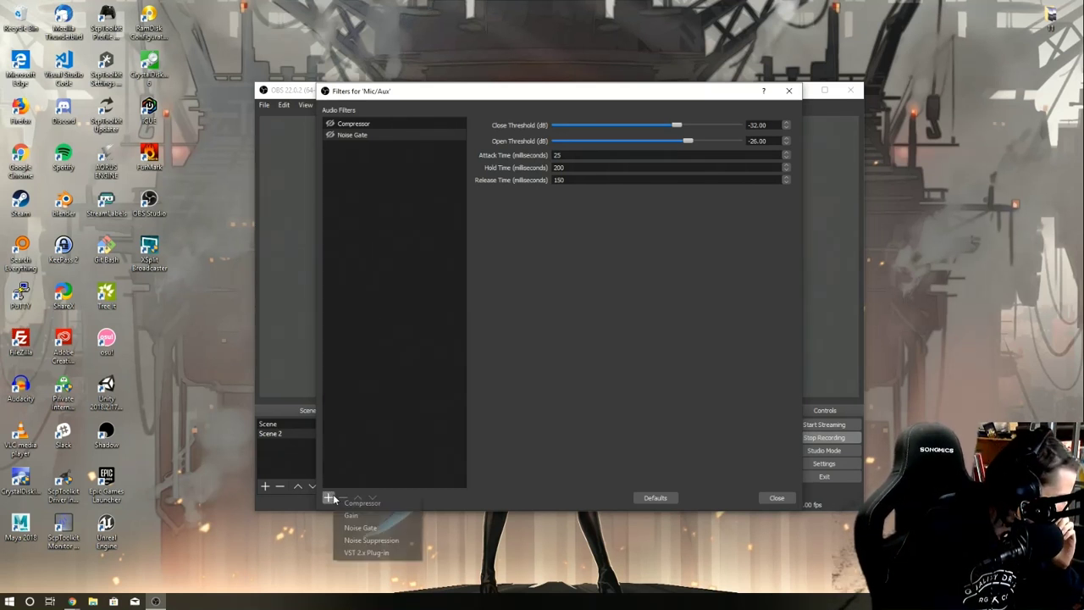
pyautogui.click(369, 540)
pyautogui.click(532, 323)
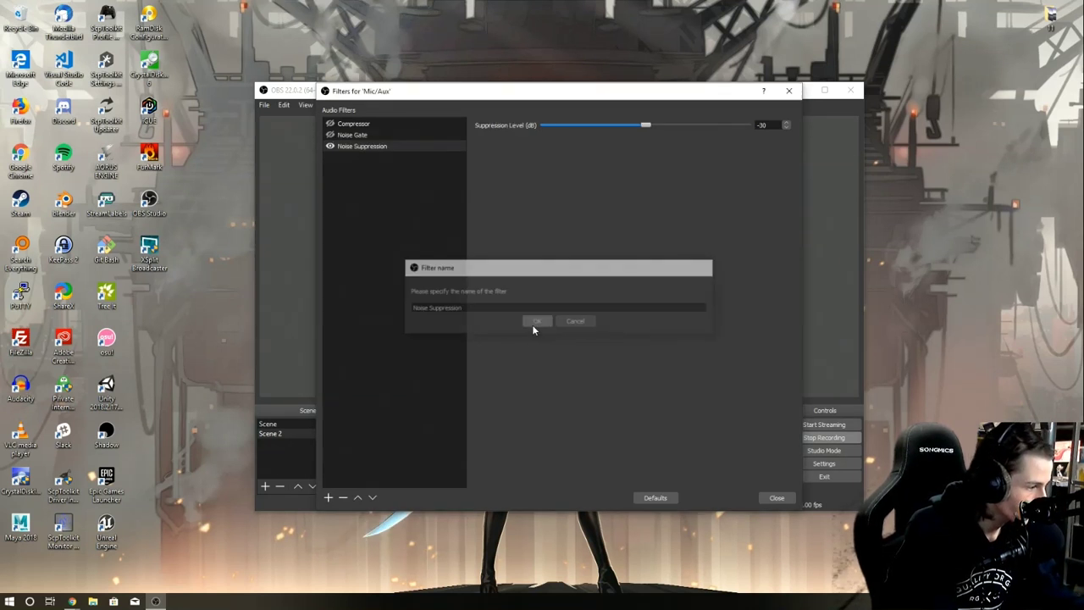
pyautogui.click(327, 497)
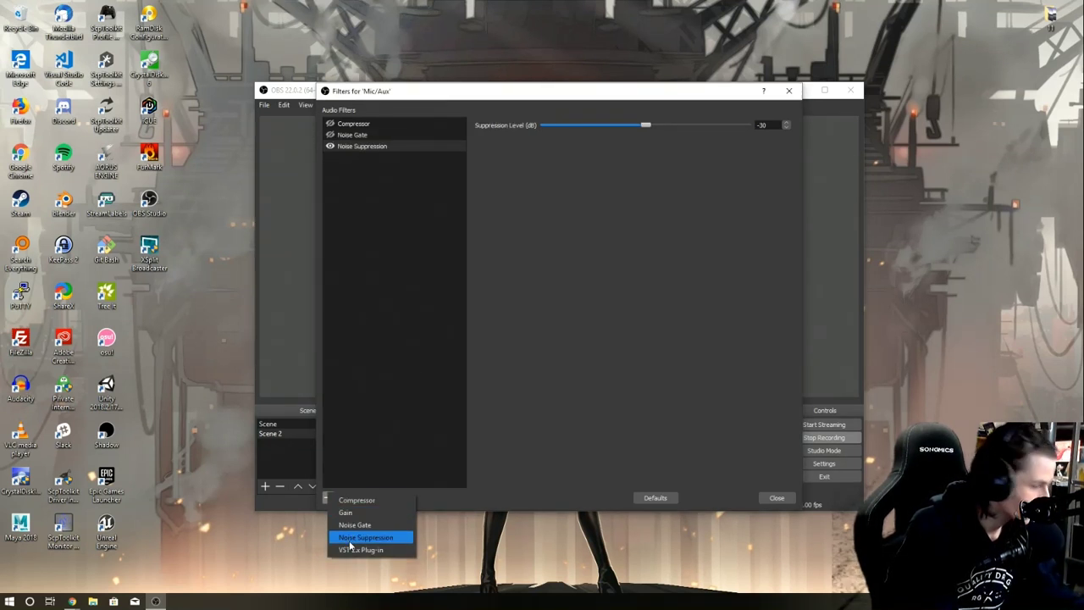
pyautogui.click(414, 373)
# - Show the Noise Gate settings and place the filters window beside the main OBS window so the mixer stays visible
pyautogui.click(351, 135)
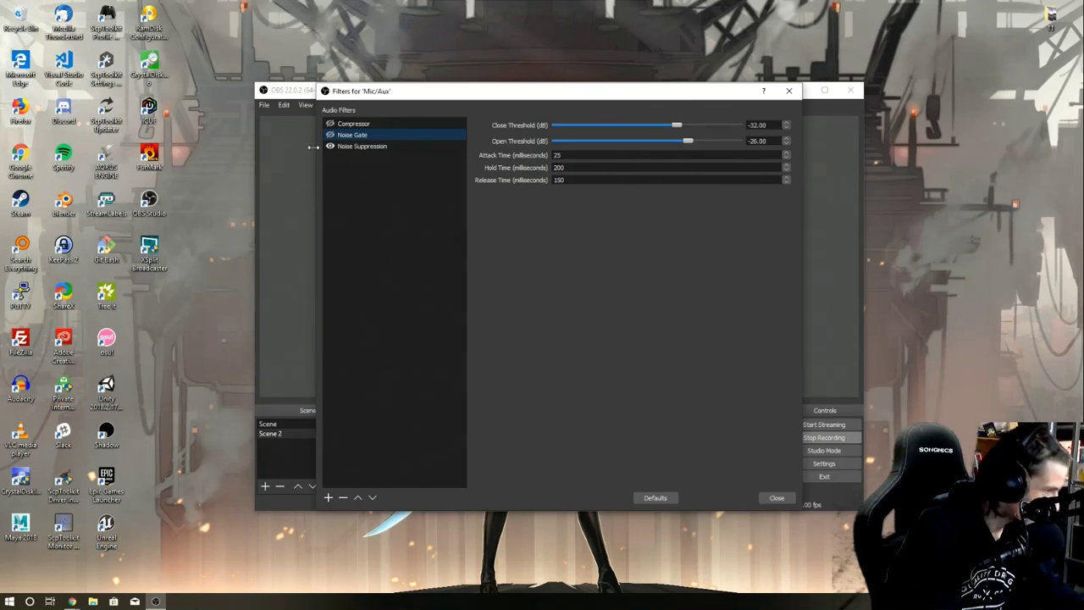
pyautogui.moveTo(500, 92); pyautogui.dragTo(200, 95)
pyautogui.moveTo(412, 81); pyautogui.dragTo(672, 85)
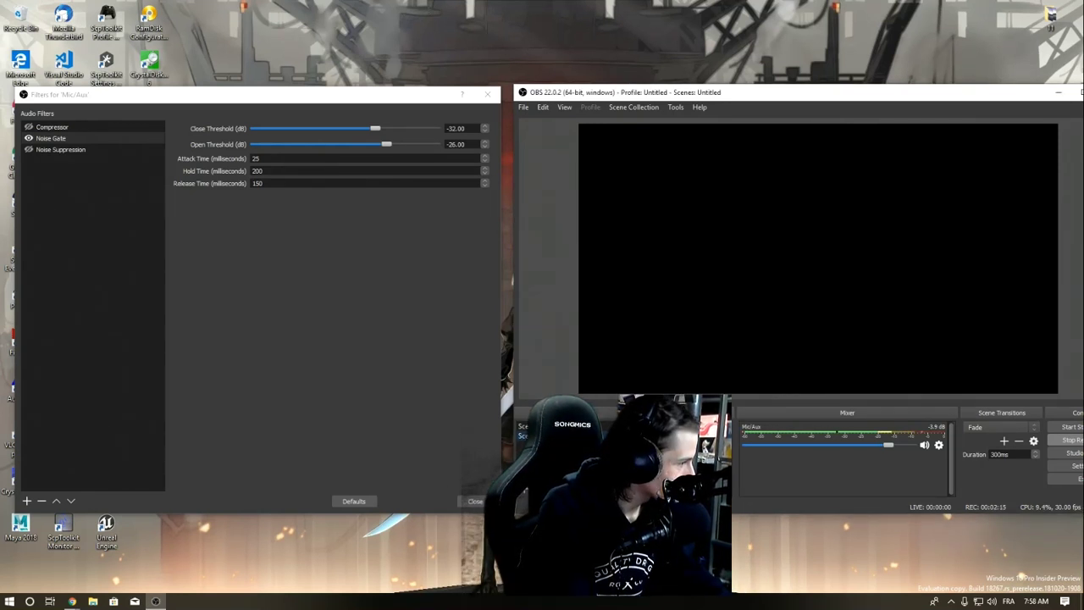
# - Test the microphone with the Noise Gate toggled, and enable both the Noise Suppression and Noise Gate filters
pyautogui.click(35, 139)
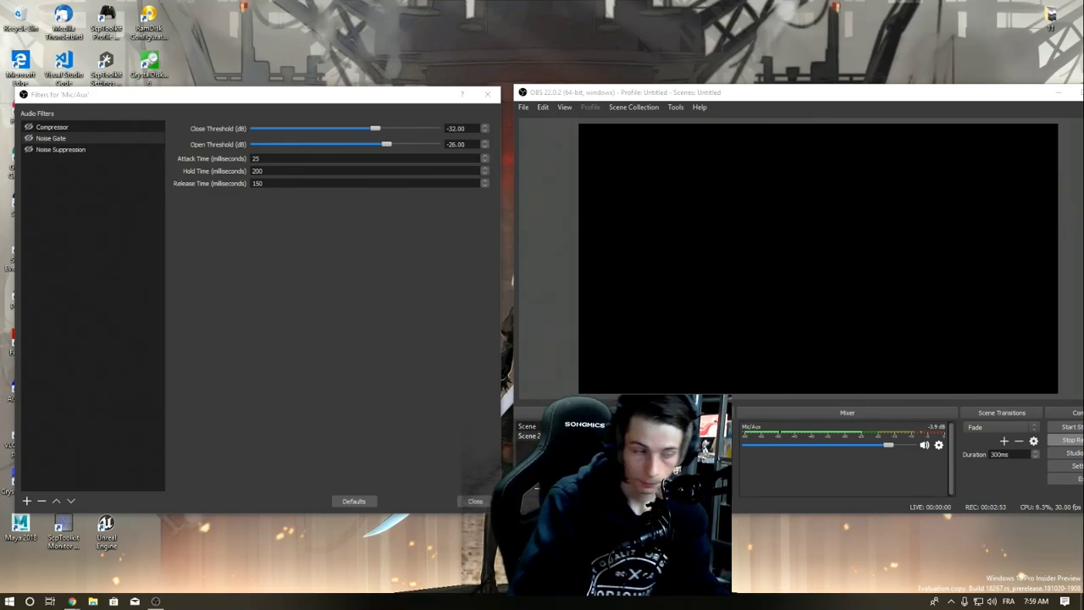
pyautogui.click(29, 139)
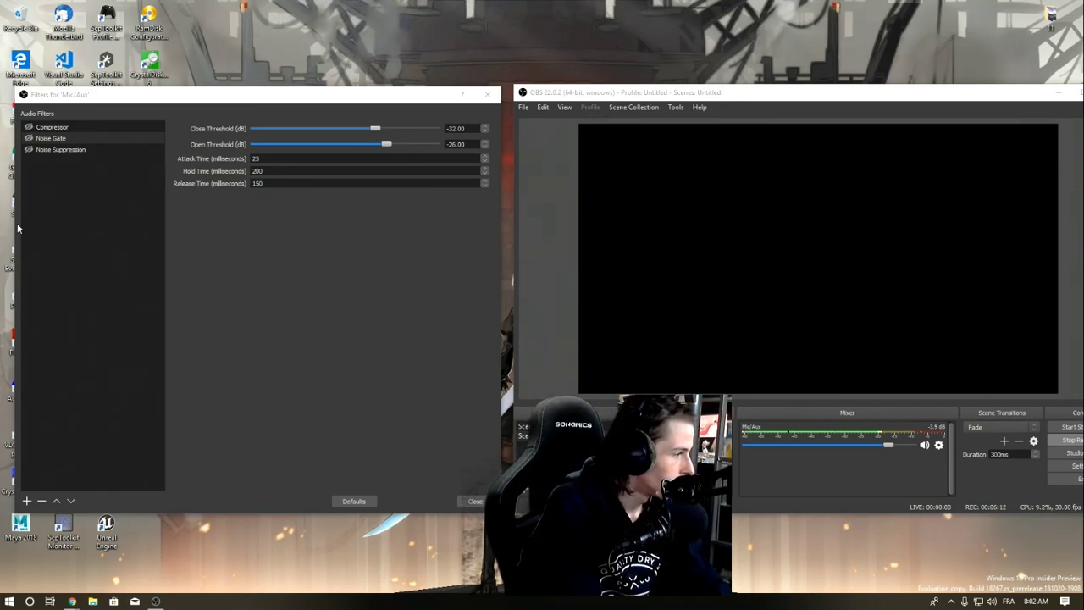
pyautogui.click(28, 150)
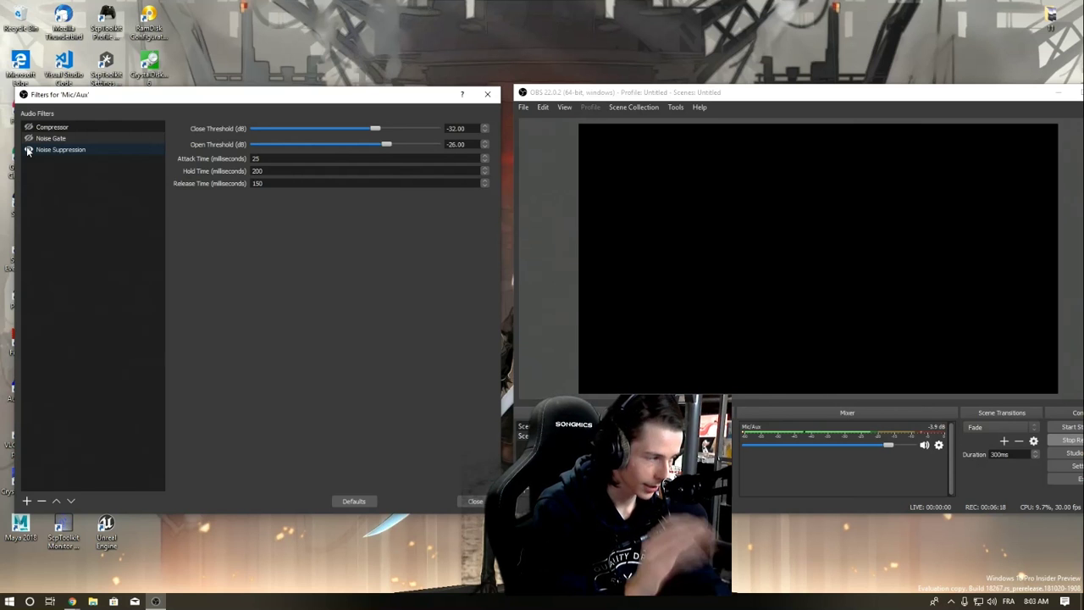
pyautogui.click(85, 150)
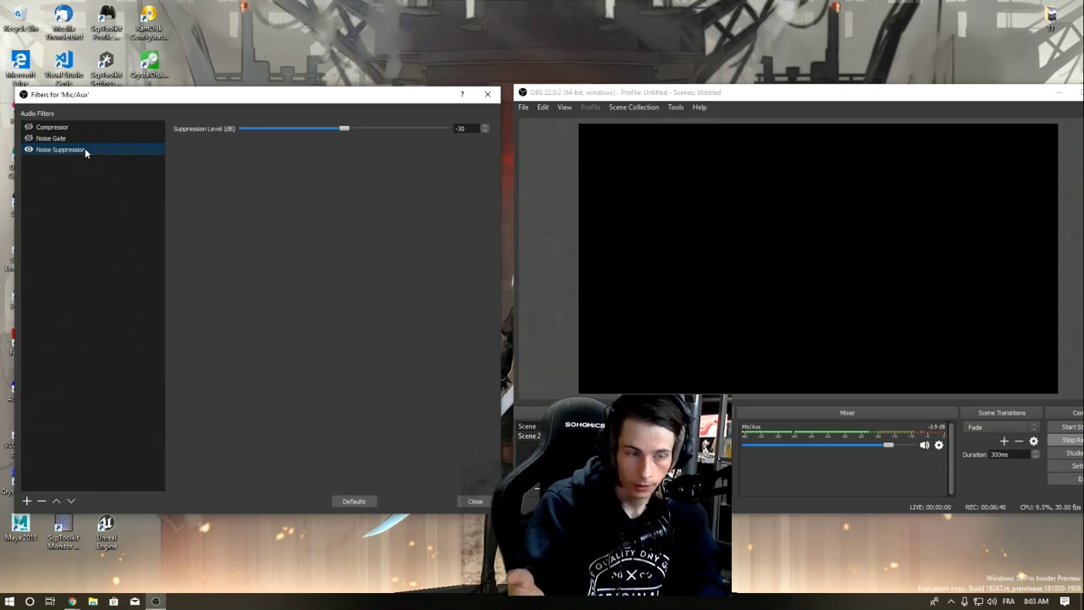
pyautogui.click(29, 138)
# - Enable the Compressor and review the settings of the Compressor, Noise Gate and Noise Suppression filters
pyautogui.click(47, 127)
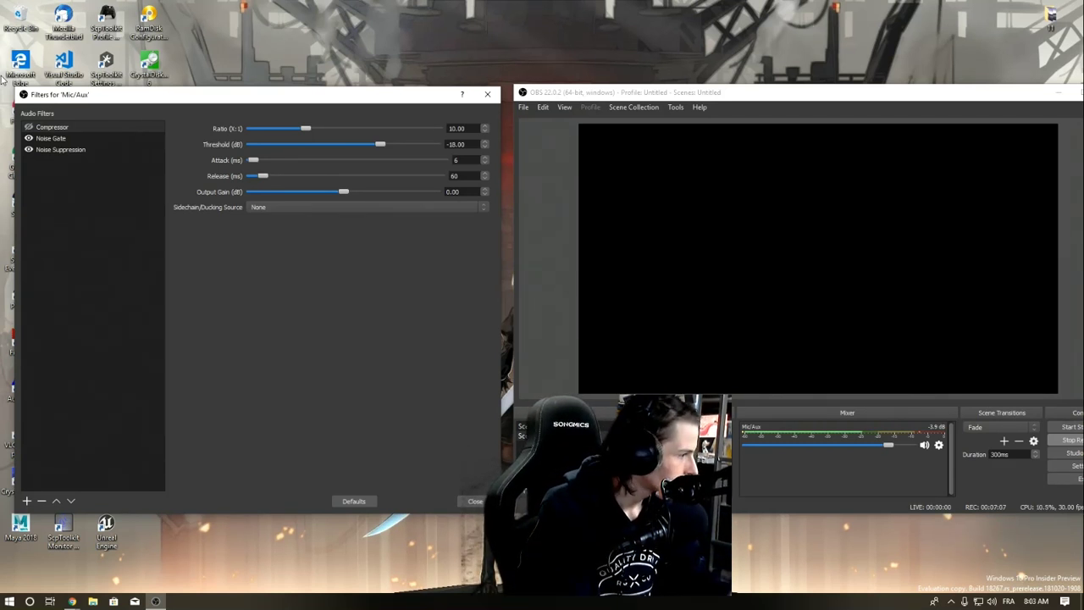
pyautogui.click(67, 150)
pyautogui.press('Up')
pyautogui.press('Up')
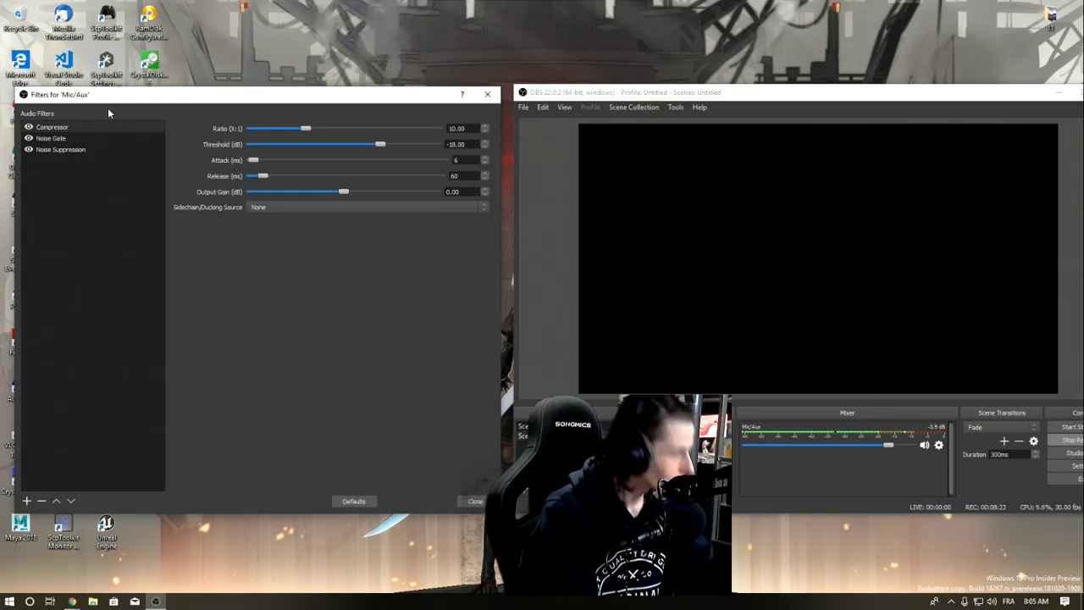
pyautogui.click(60, 138)
pyautogui.click(59, 150)
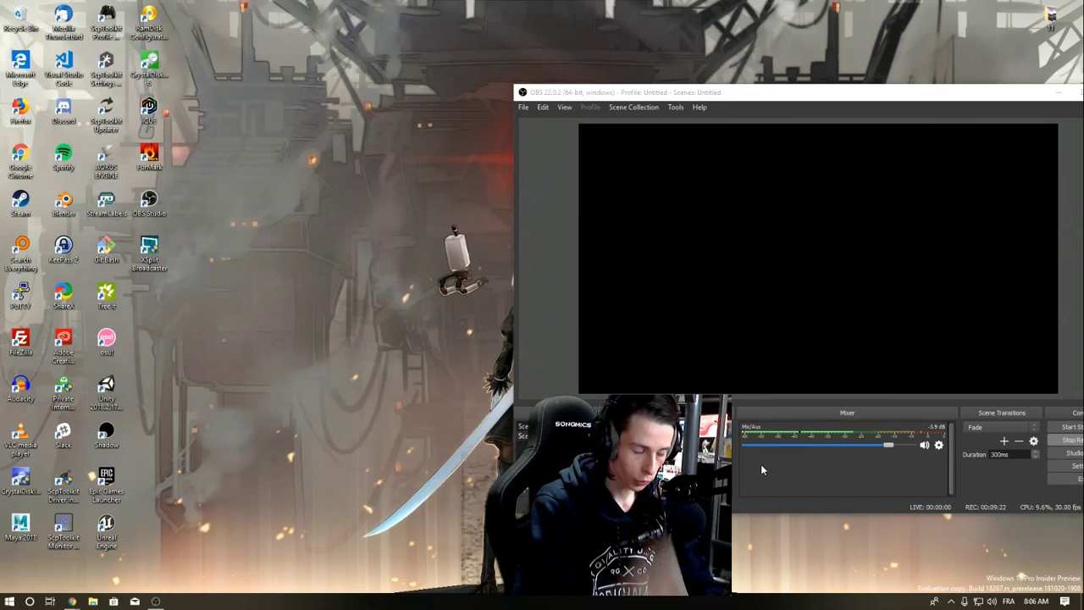
# - Move the OBS window back towards the middle of the desktop and stop the recording
pyautogui.moveTo(789, 95); pyautogui.dragTo(577, 93)
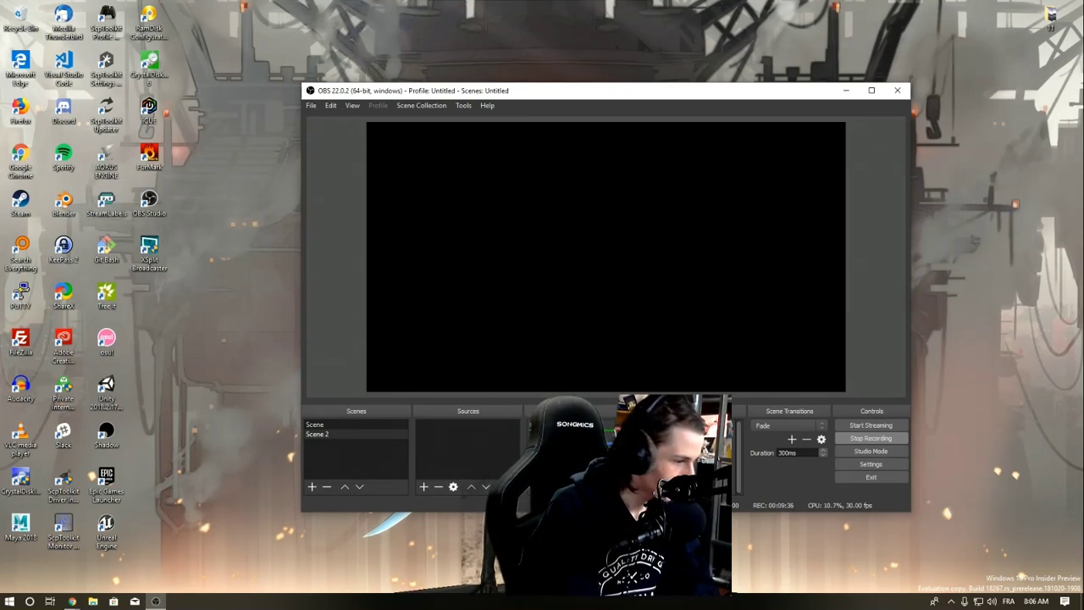
pyautogui.rightClick(733, 446)
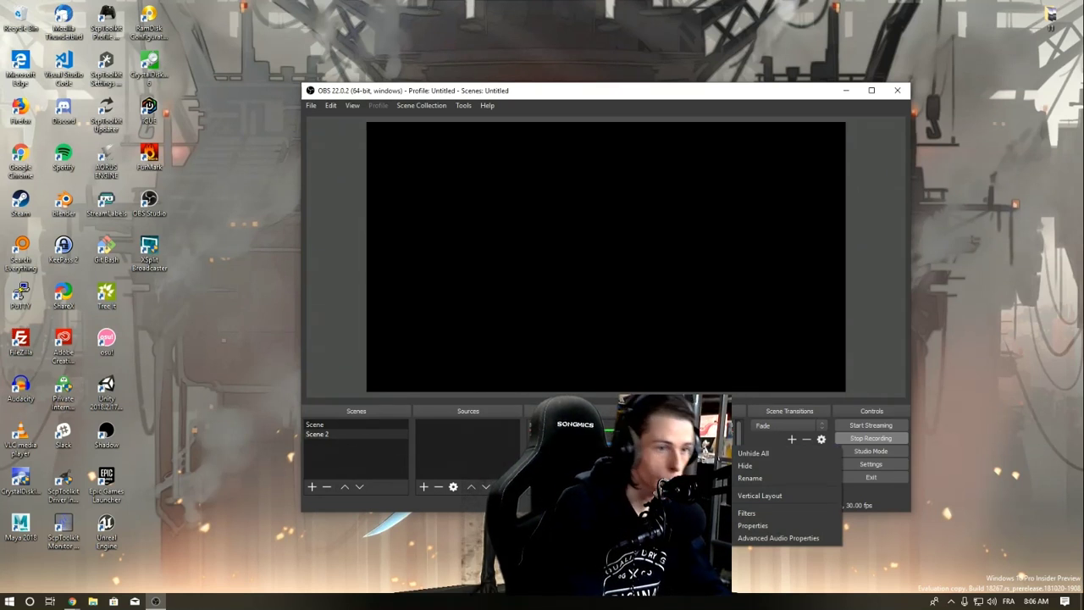
pyautogui.press('Escape')
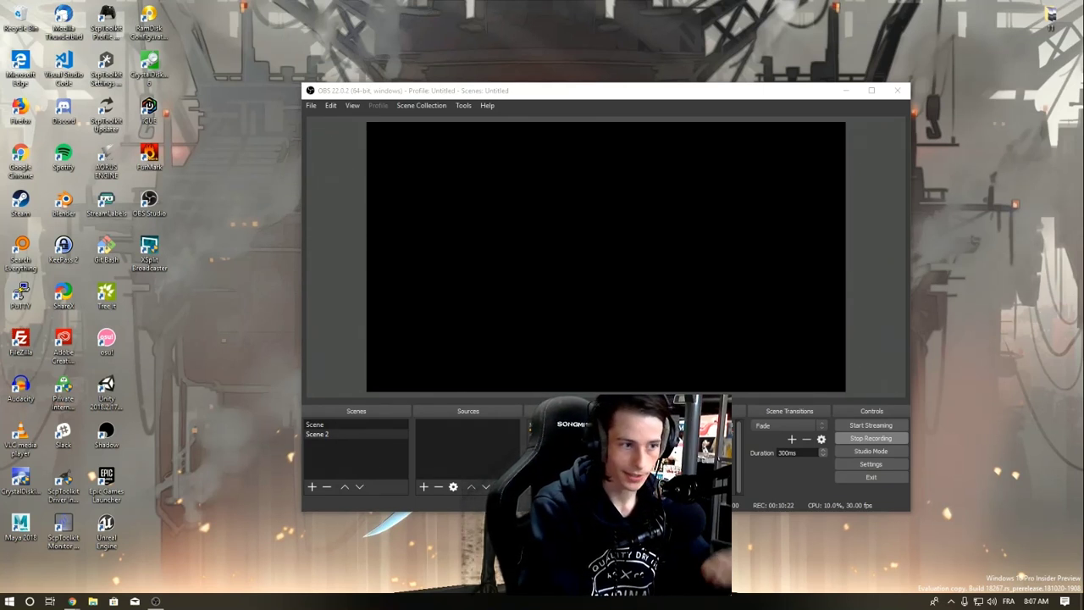
pyautogui.click(856, 438)
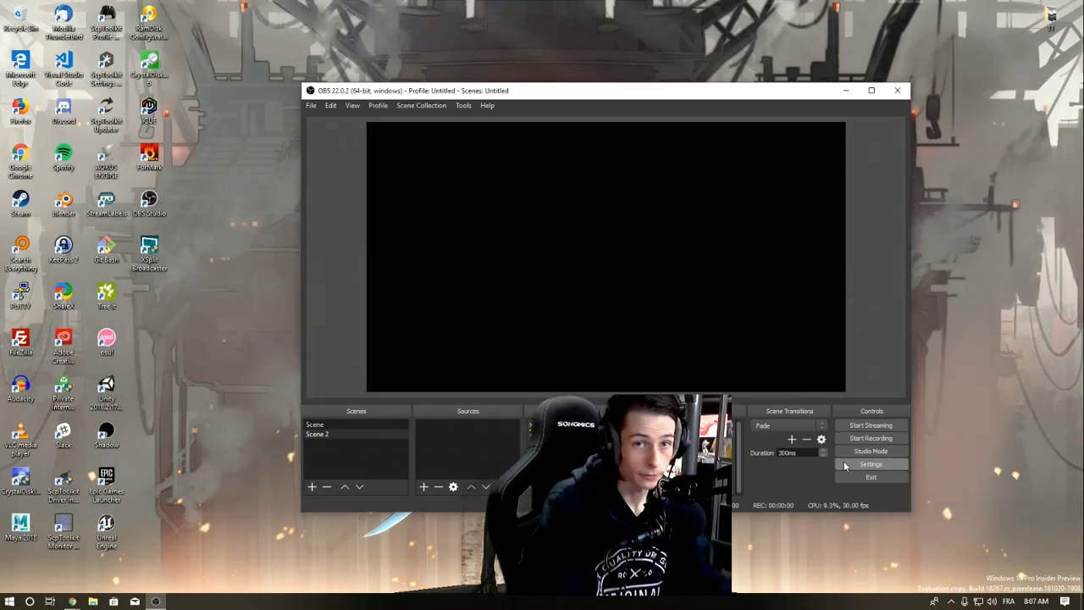